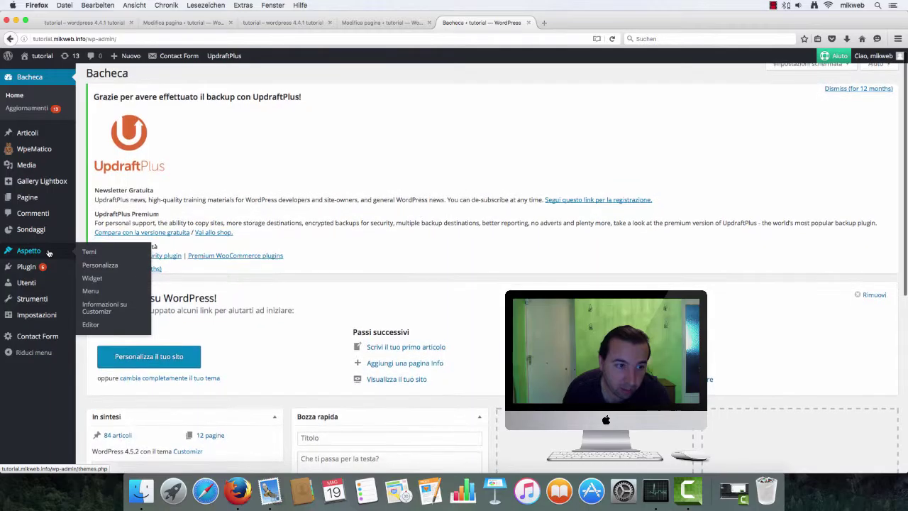
Open the list of installed plugins and locate the Questions plugin entry
mouse_move(32, 229)
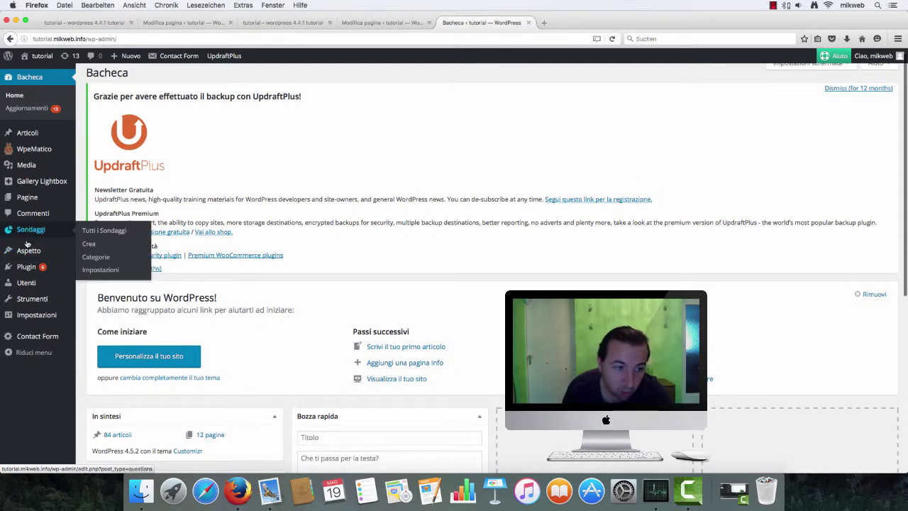
left_click(27, 267)
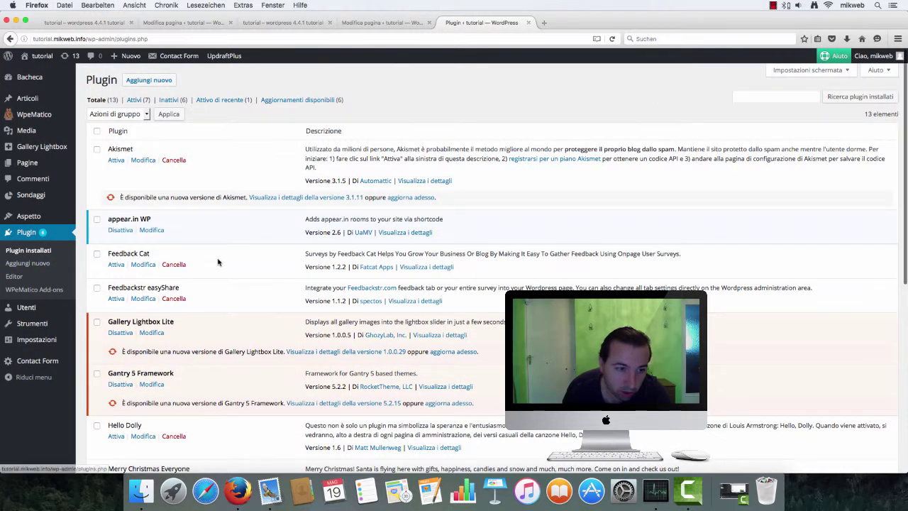
scroll(218, 262, "down", 3)
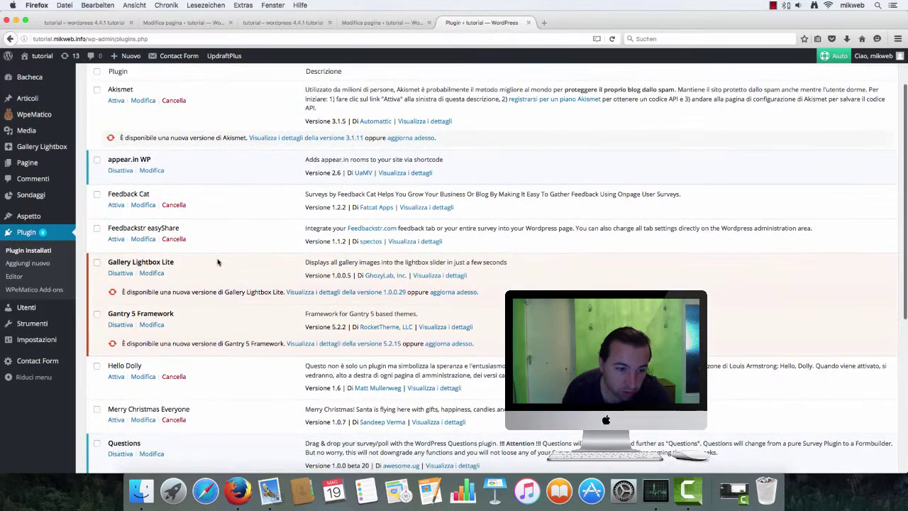
scroll(218, 263, "down", 6)
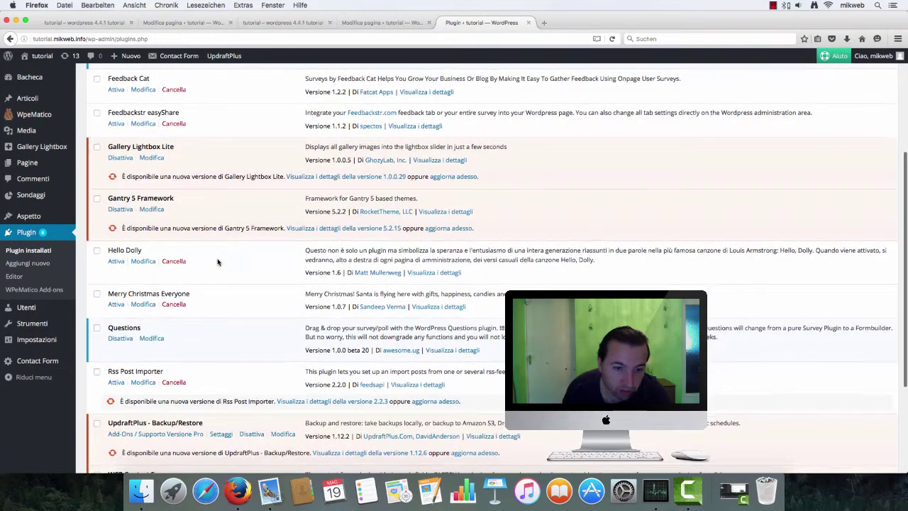
scroll(218, 262, "down", 3)
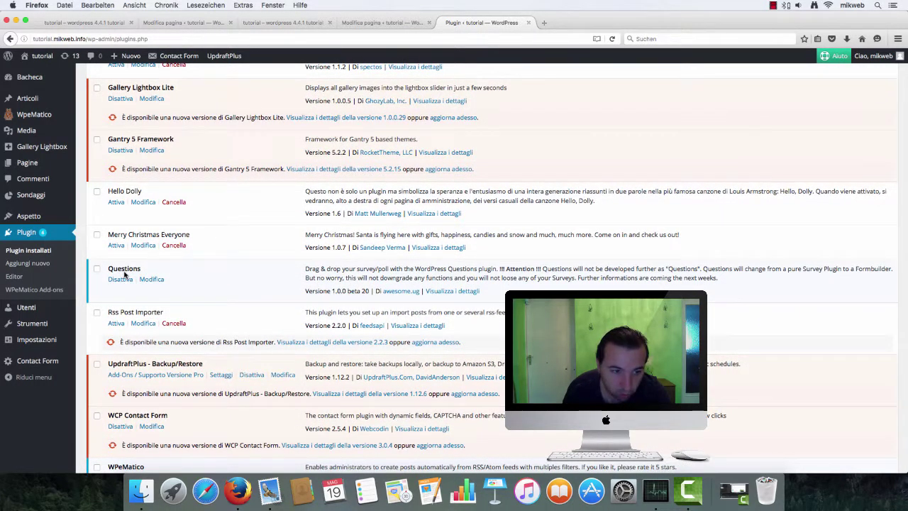
scroll(124, 274, "up", 12)
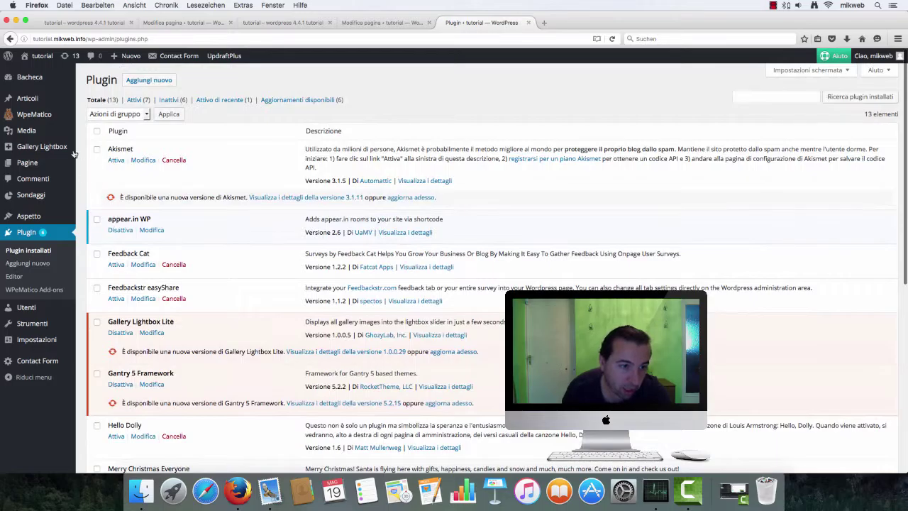
Open the overview of all existing surveys (Sondaggi)
mouse_move(56, 199)
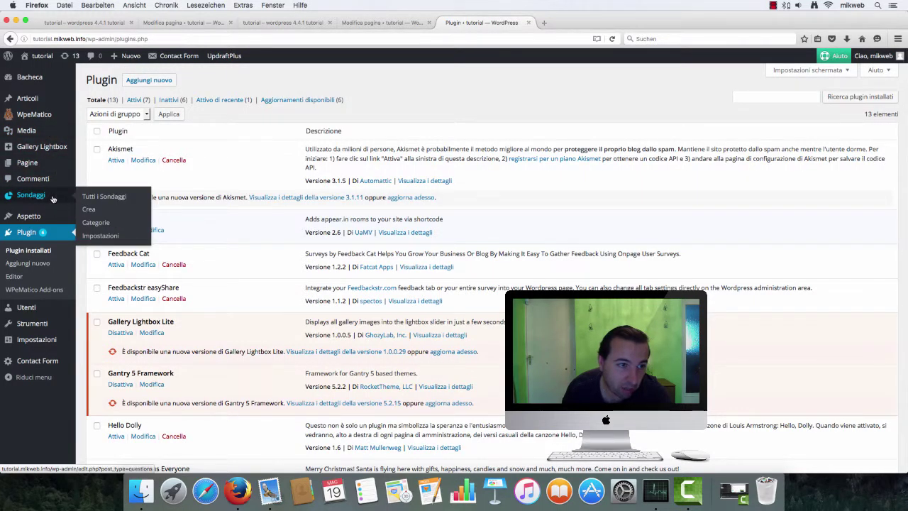
mouse_move(24, 161)
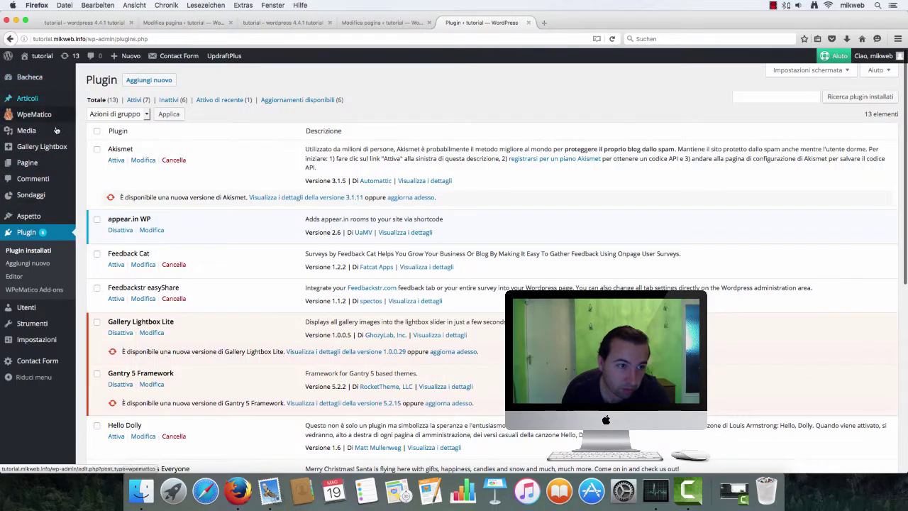
mouse_move(21, 199)
scroll(24, 199, "down", 1)
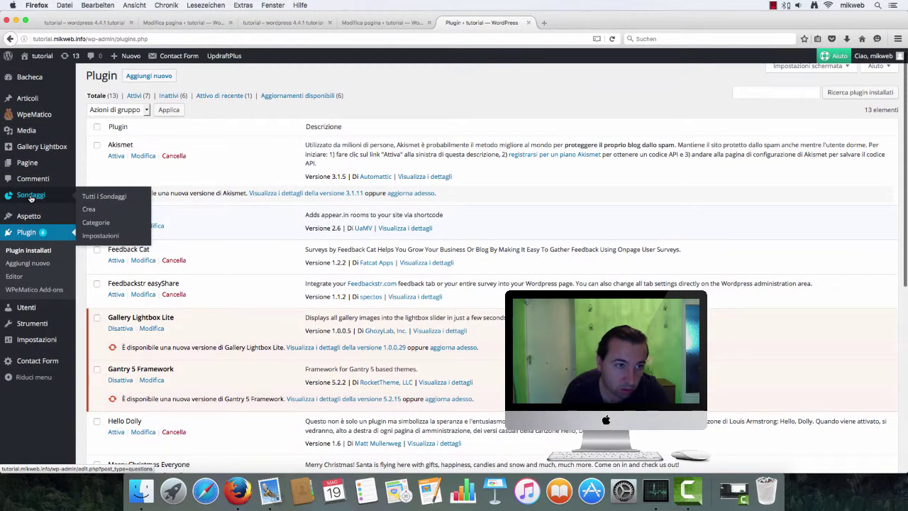
left_click(30, 198)
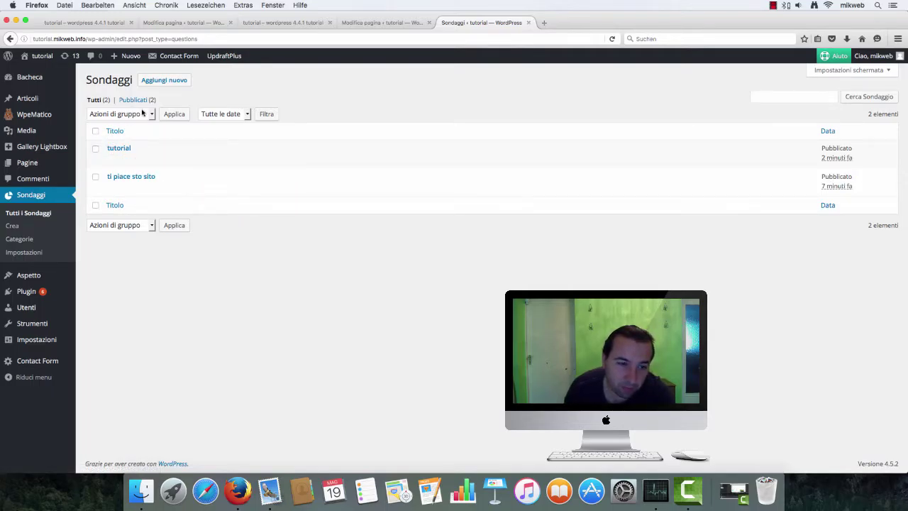
left_click(165, 82)
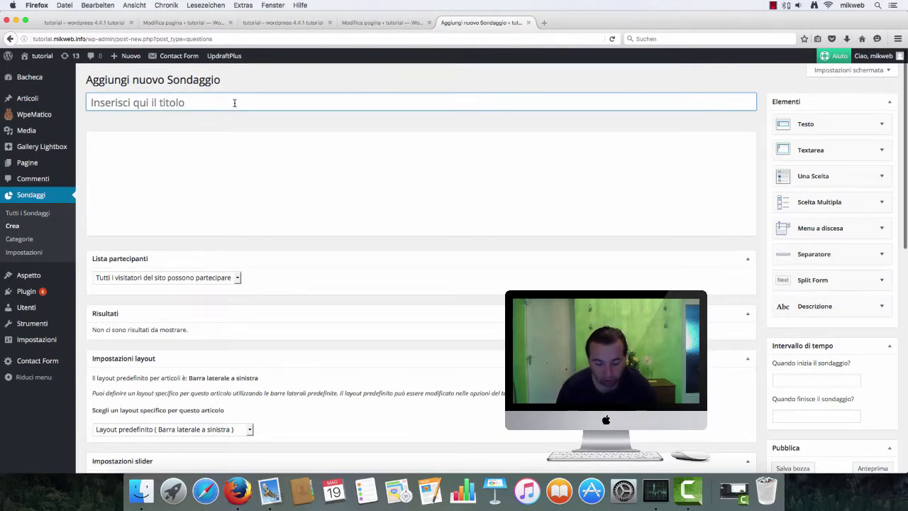
type("test tutorial")
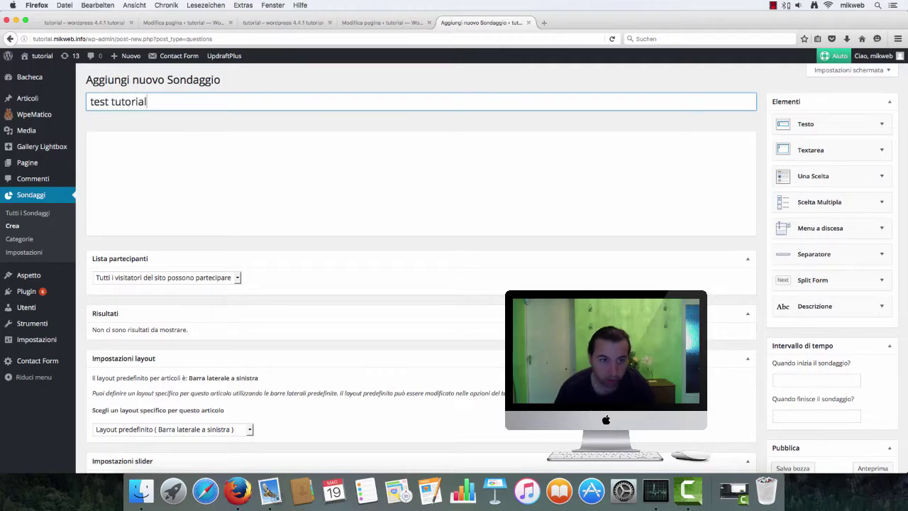
left_click(217, 148)
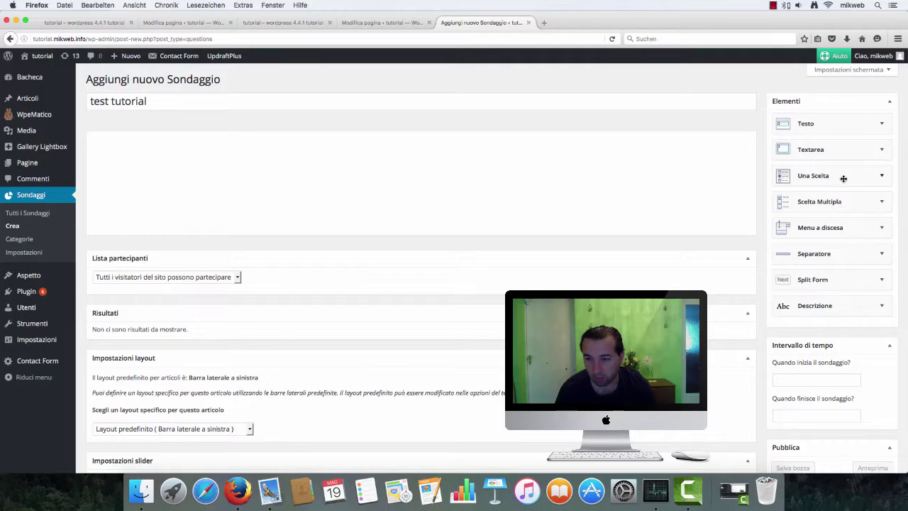
left_click_drag(841, 176, 219, 153)
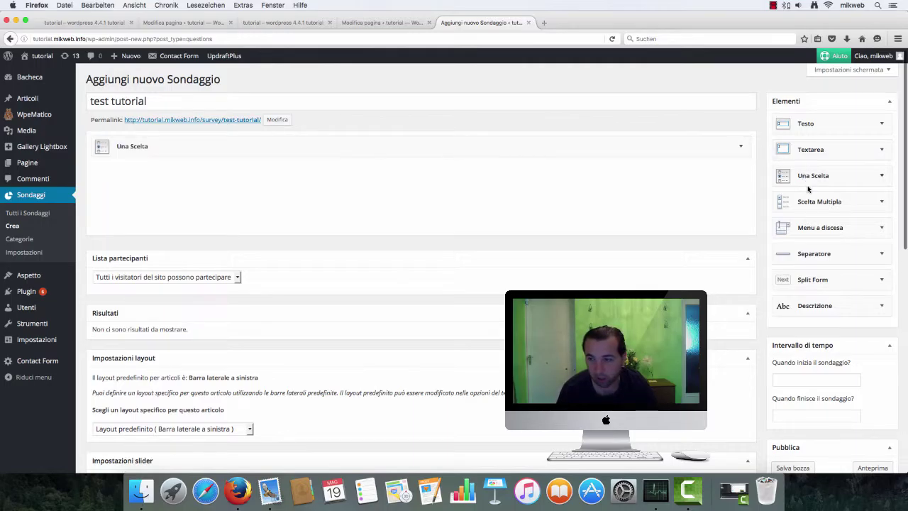
left_click_drag(819, 205, 298, 189)
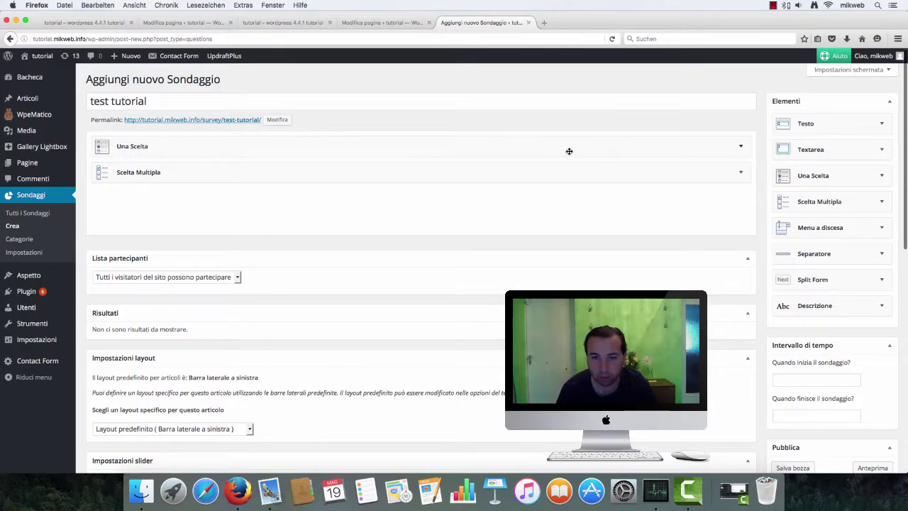
left_click_drag(570, 150, 613, 145)
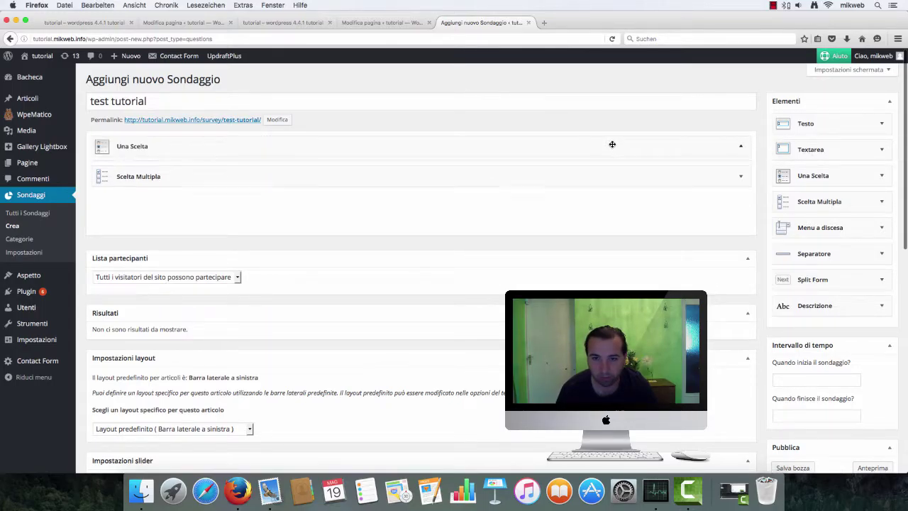
left_click(612, 144)
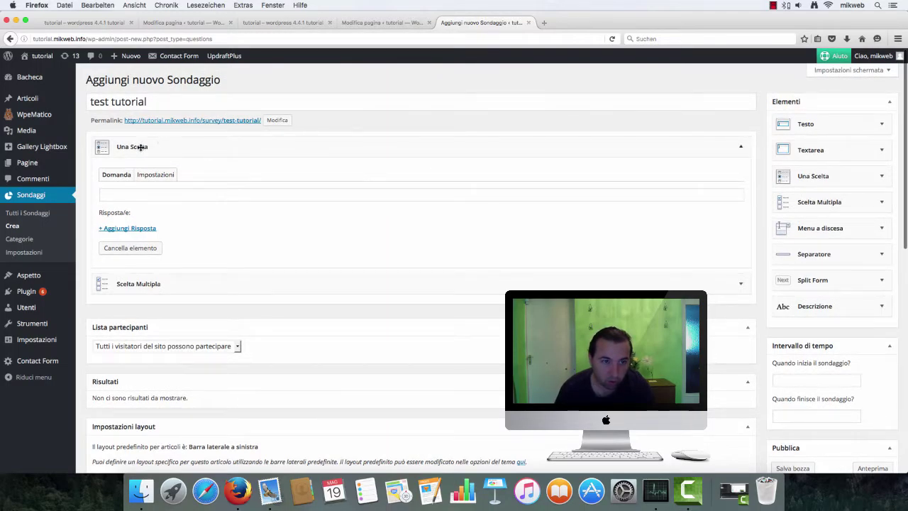
left_click(162, 150)
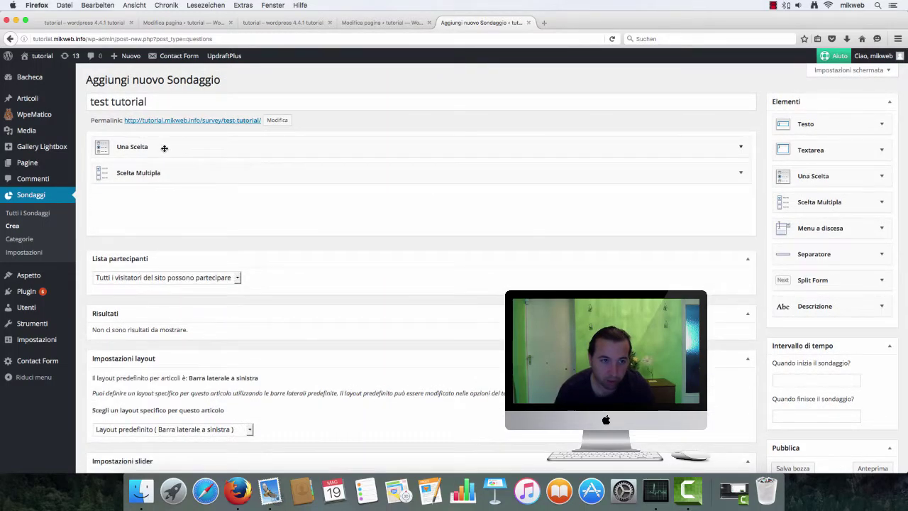
key("super+r")
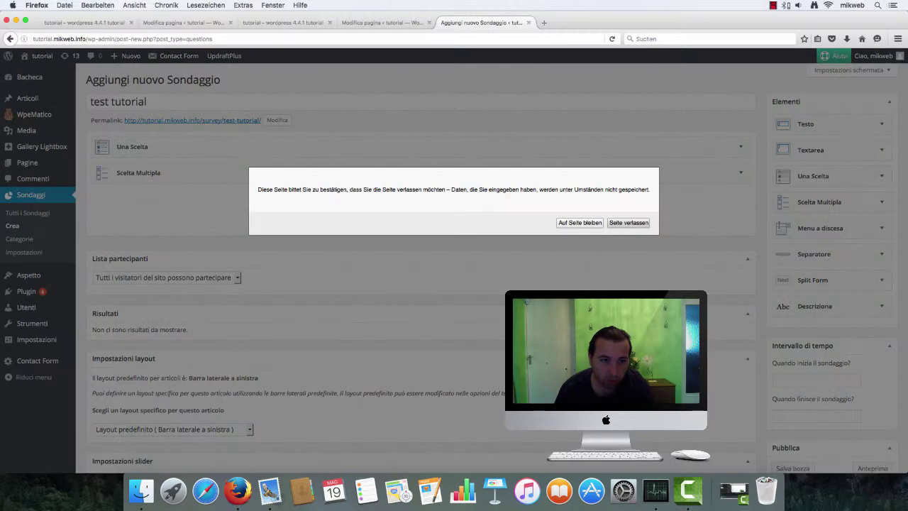
left_click(625, 226)
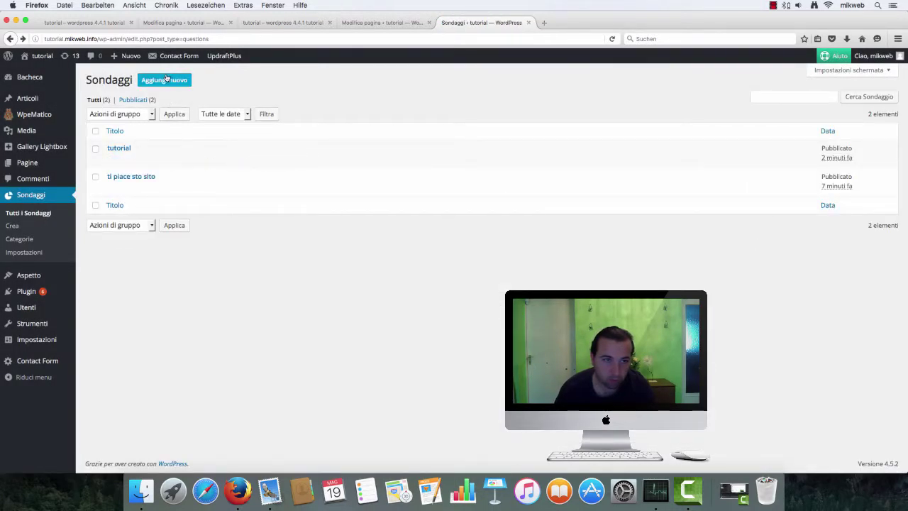
Create a new survey with the title "tutorial"
left_click(165, 78)
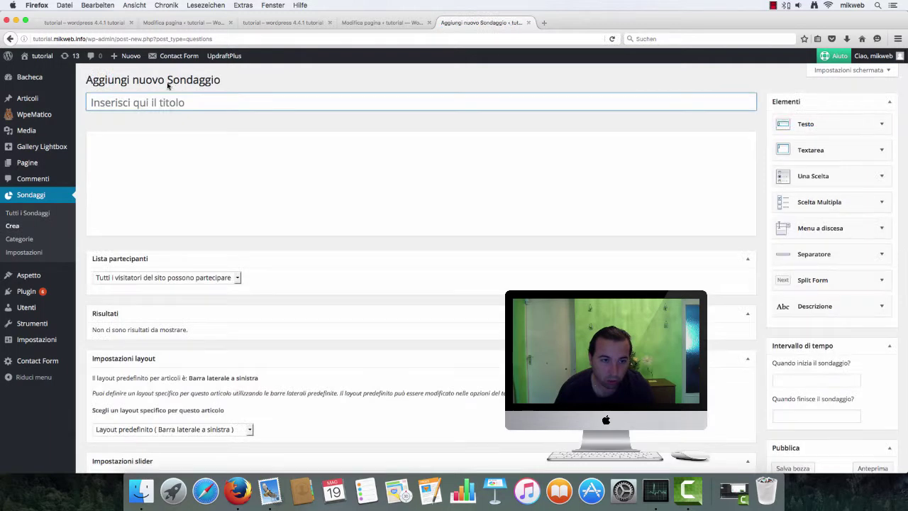
left_click(169, 103)
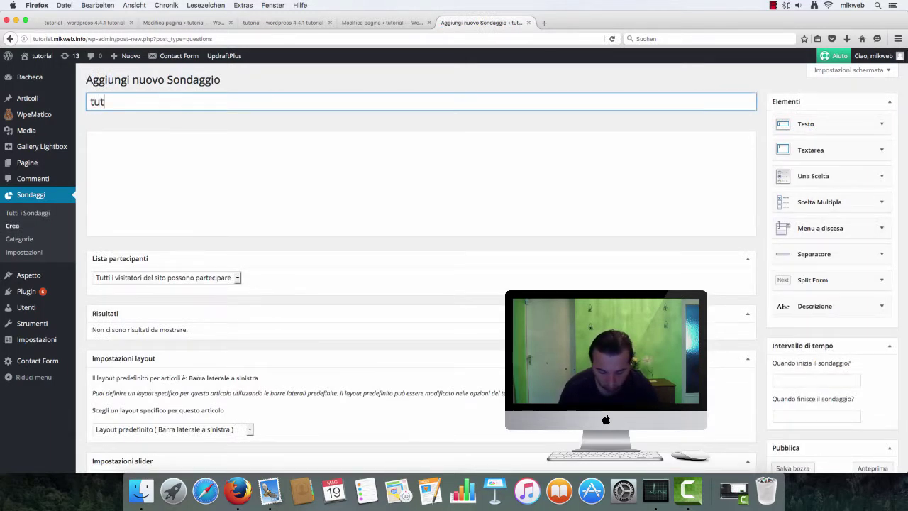
left_click(145, 147)
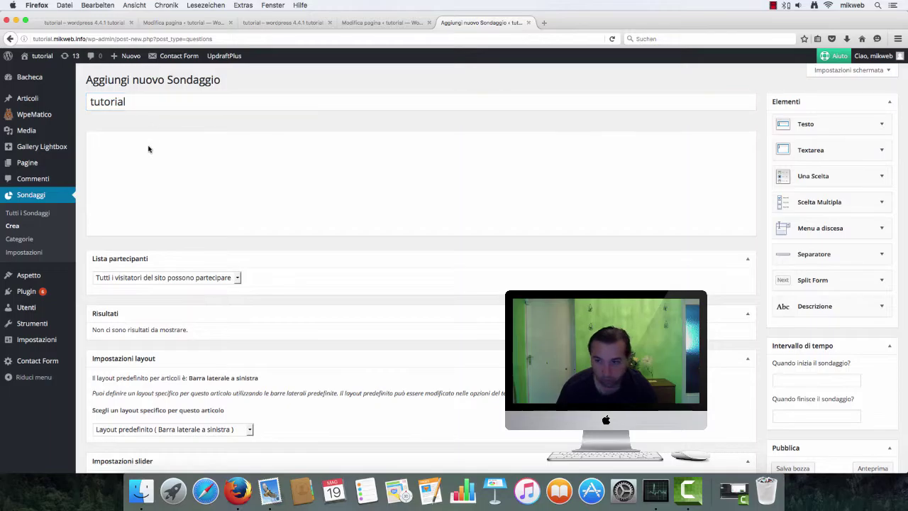
Add a Scelta Multipla element to the survey and enter the question "vi paice questo tutorial?"
left_click_drag(818, 207, 241, 171)
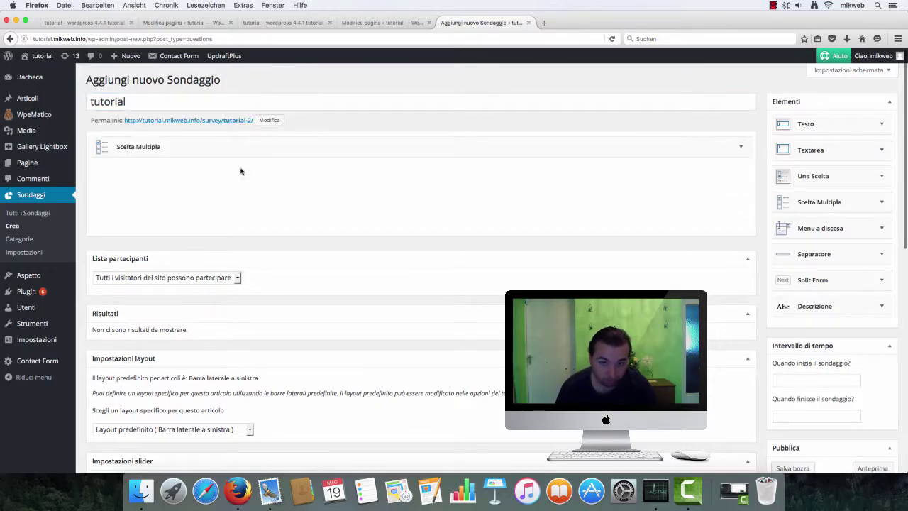
left_click(741, 147)
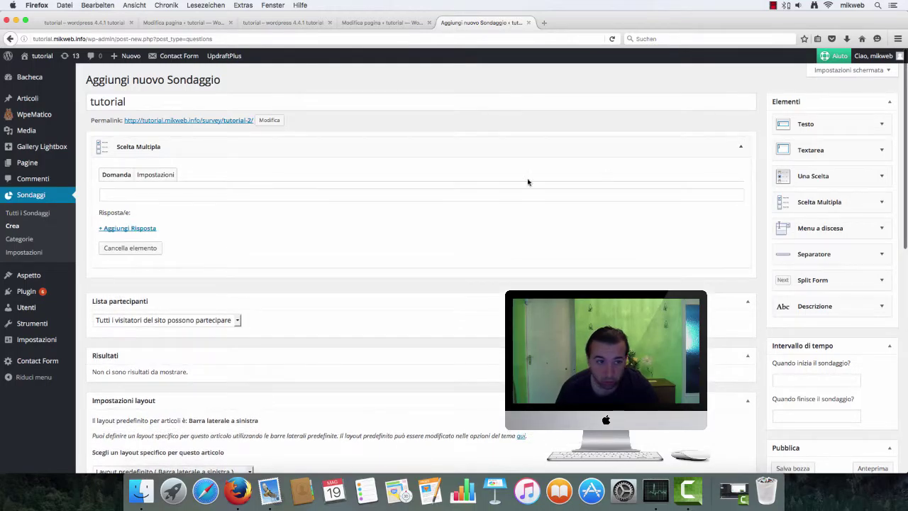
left_click(209, 190)
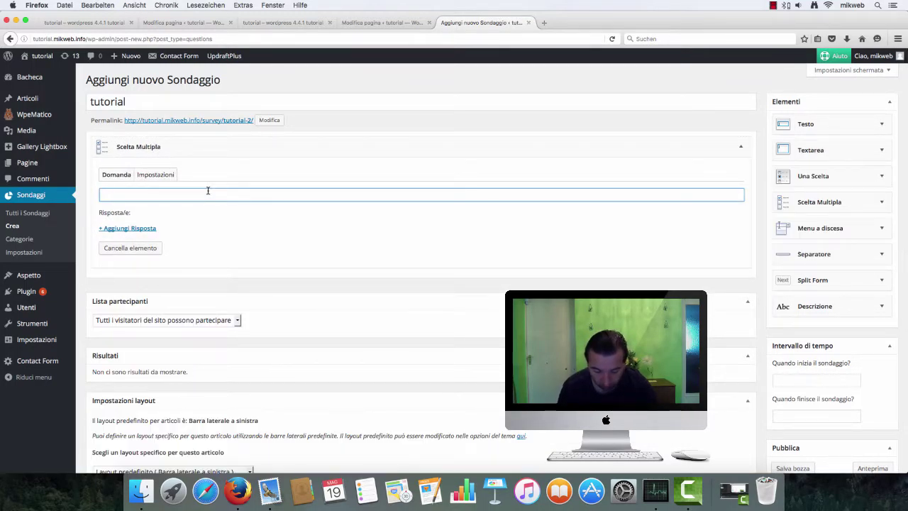
type("vi")
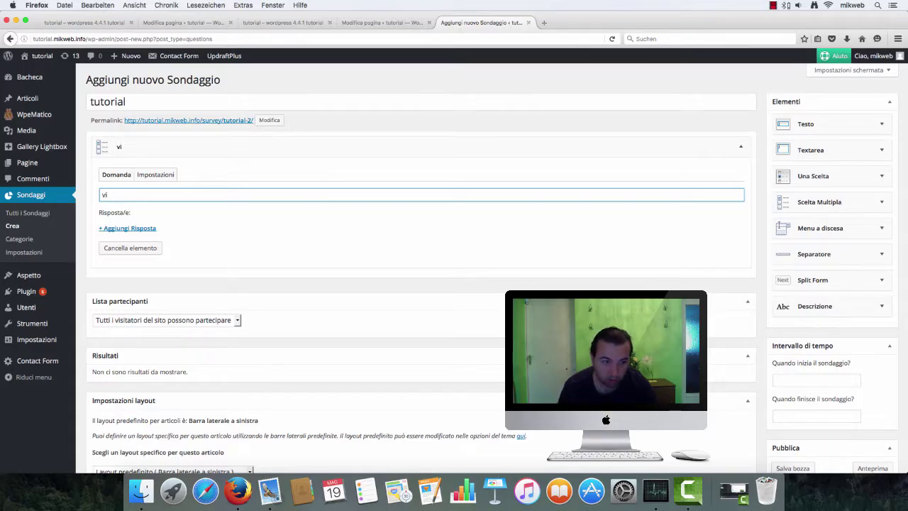
key("BackSpace")
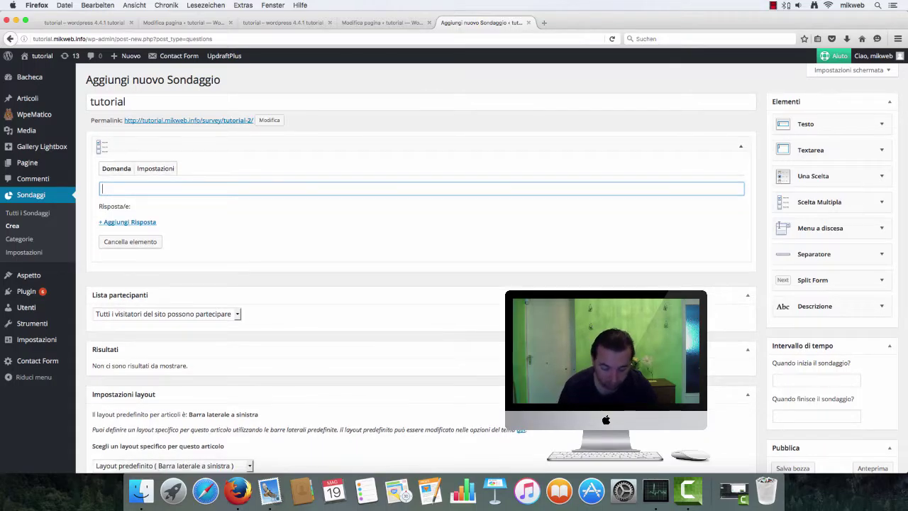
type("vi")
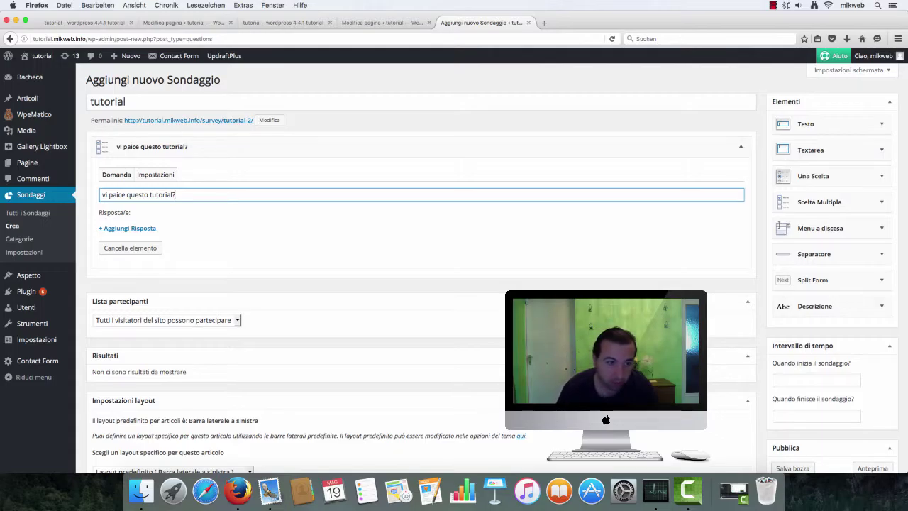
Add the three answers "si", "no" and "forse" to the multiple-choice question
left_click(142, 229)
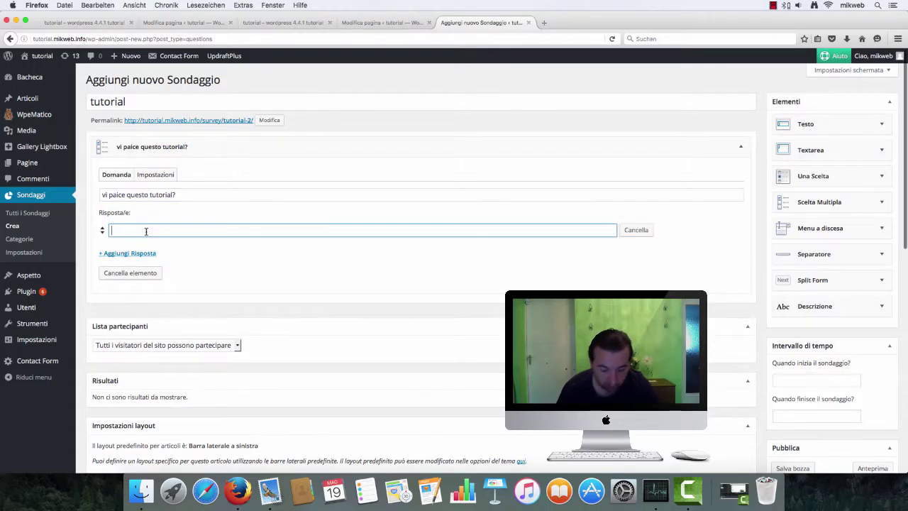
type("si")
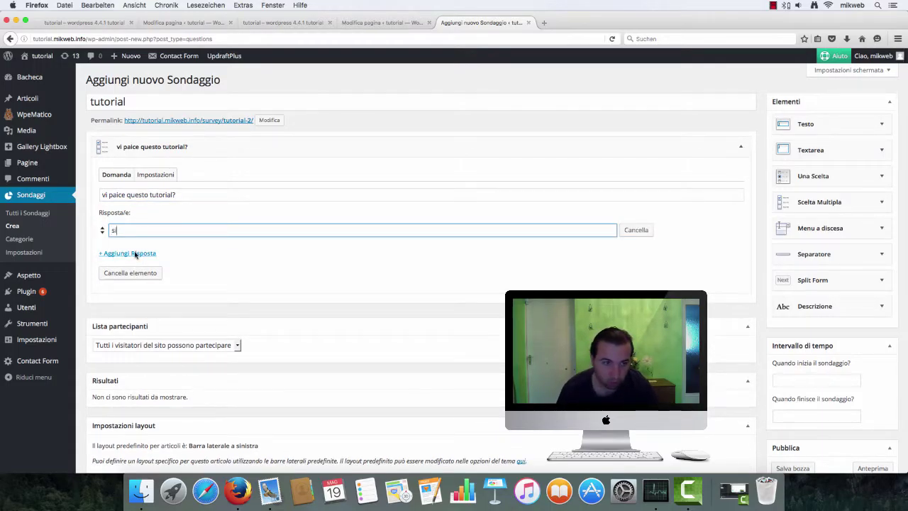
left_click(134, 254)
type("no")
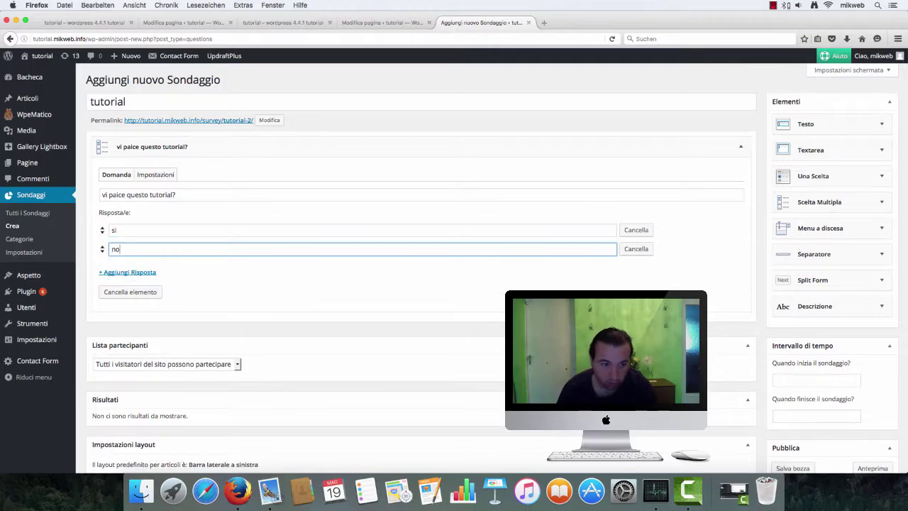
left_click(142, 272)
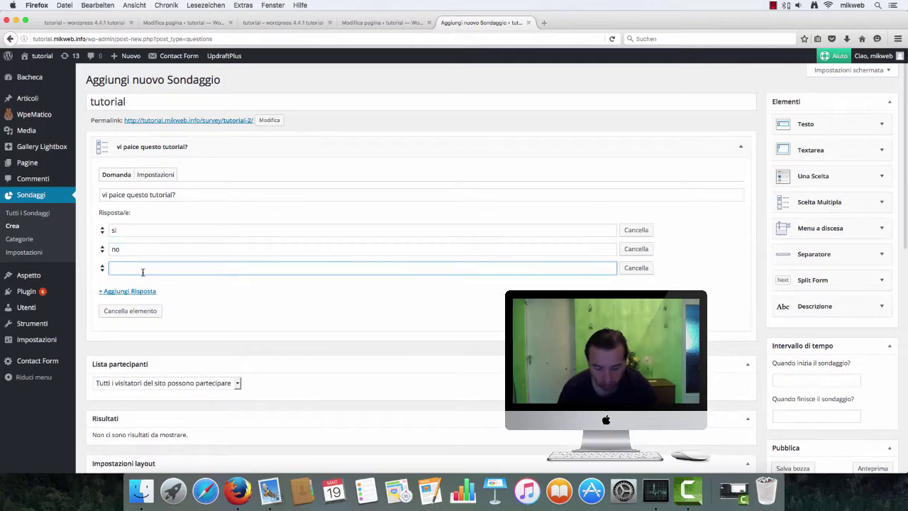
type("forse")
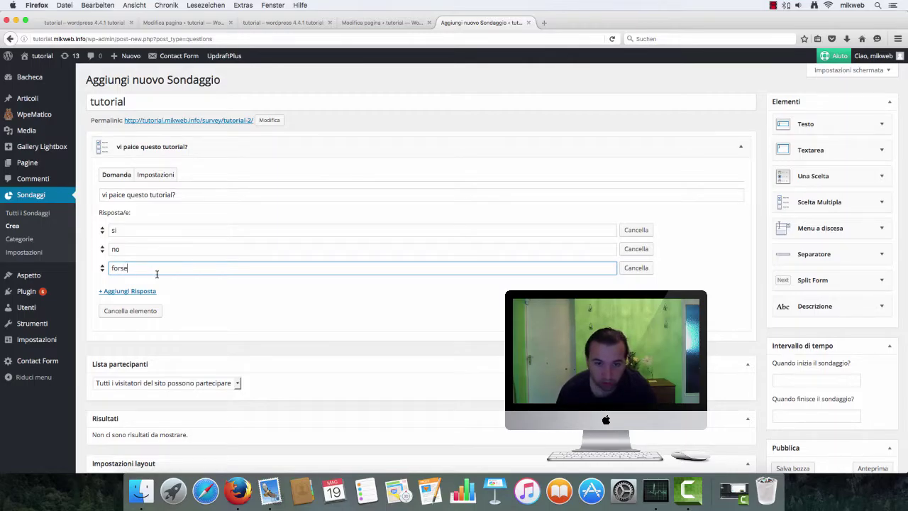
scroll(189, 304, "down", 3)
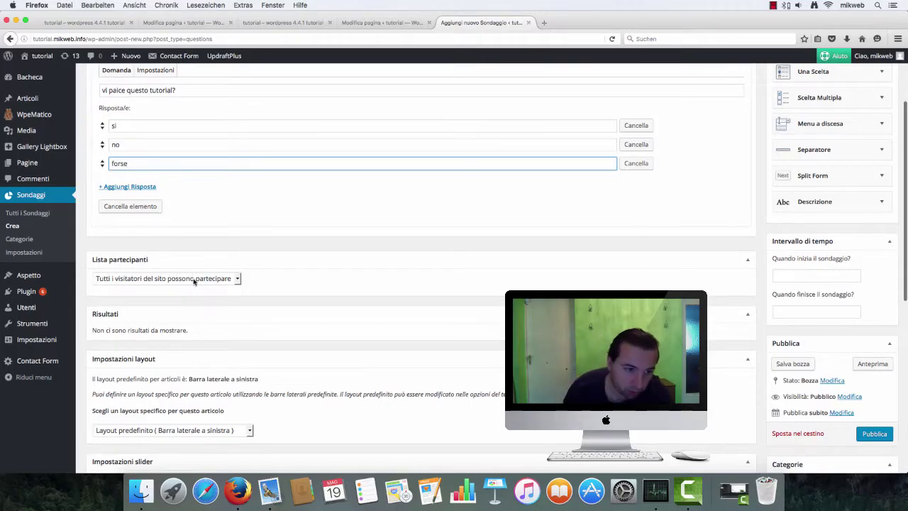
Review the available participation options in the survey's participant list (Lista partecipanti) without choosing a different one
scroll(185, 277, "down", 1)
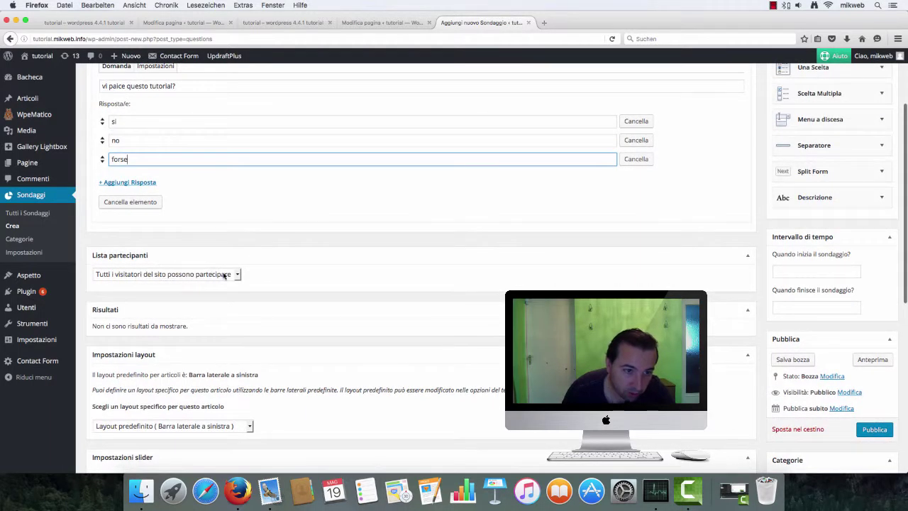
left_click(236, 274)
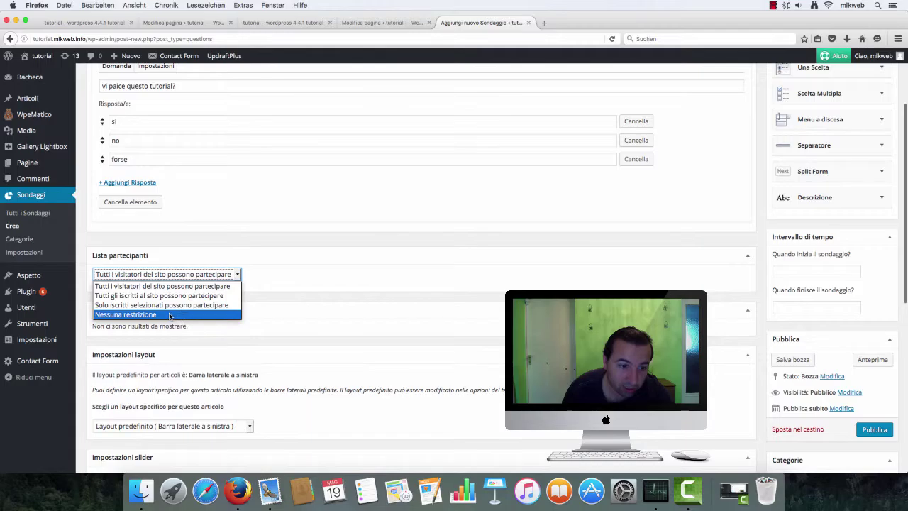
left_click(319, 276)
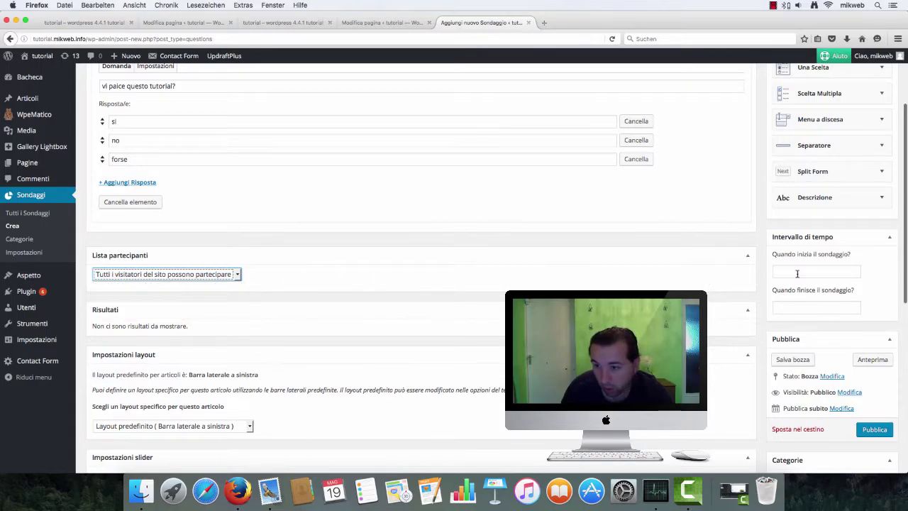
Set the survey's time interval to start on 1 May 2016 and end on 31 May 2016, and publish the survey
left_click(823, 270)
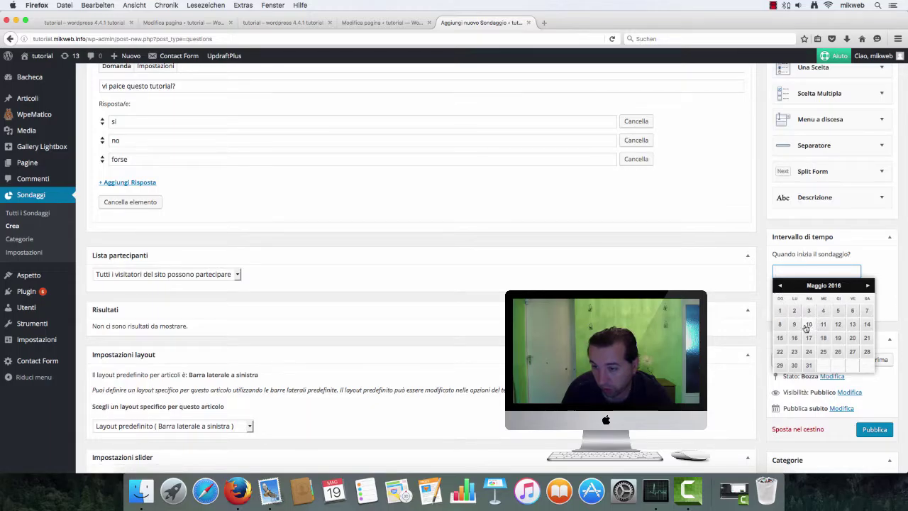
left_click(781, 313)
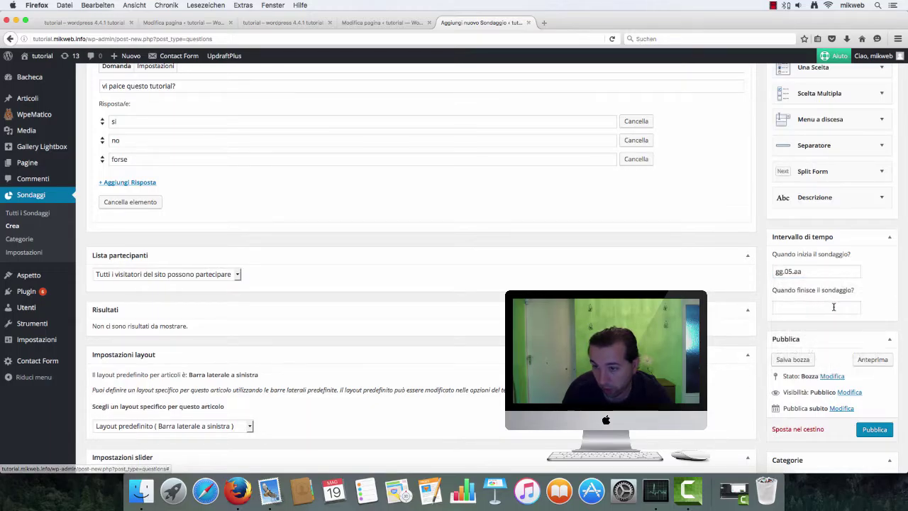
left_click(848, 309)
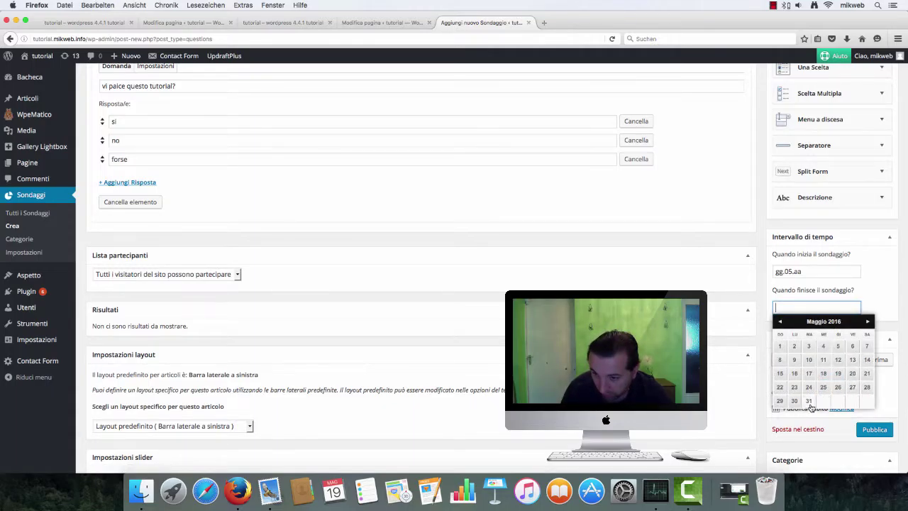
left_click(808, 401)
scroll(858, 359, "down", 5)
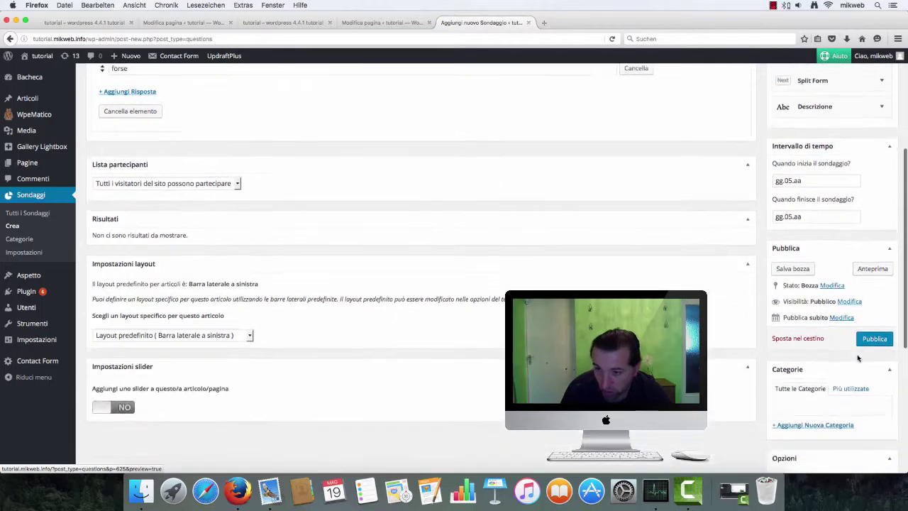
left_click(875, 301)
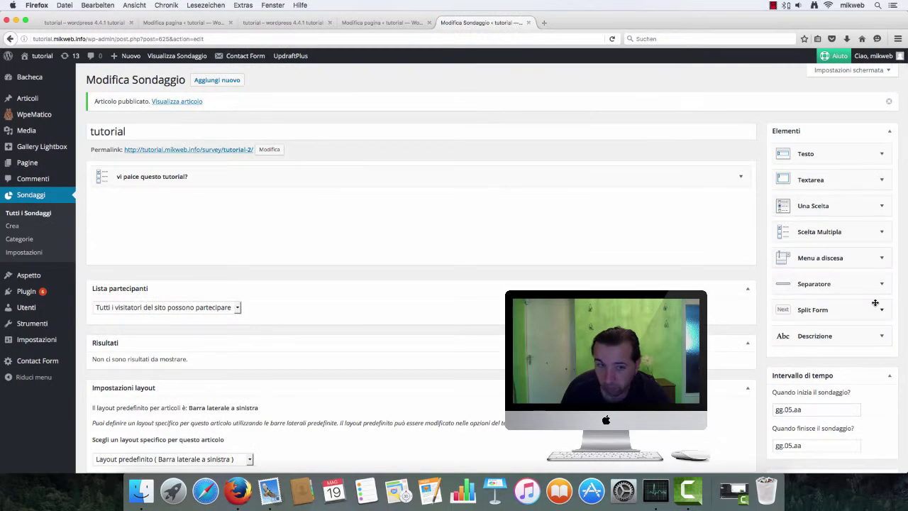
Set the option to show the results at the end of the survey to Sì and update the survey
scroll(314, 227, "down", 10)
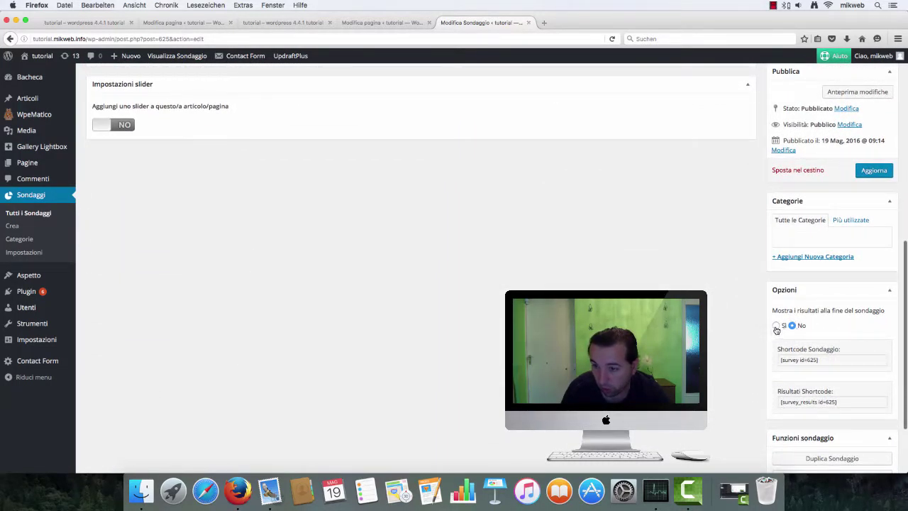
left_click(776, 327)
scroll(833, 344, "down", 3)
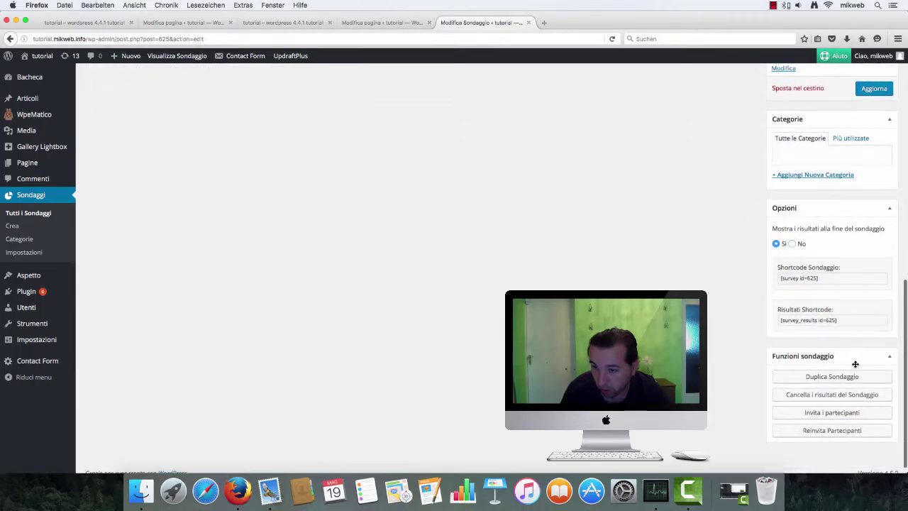
scroll(878, 383, "down", 1)
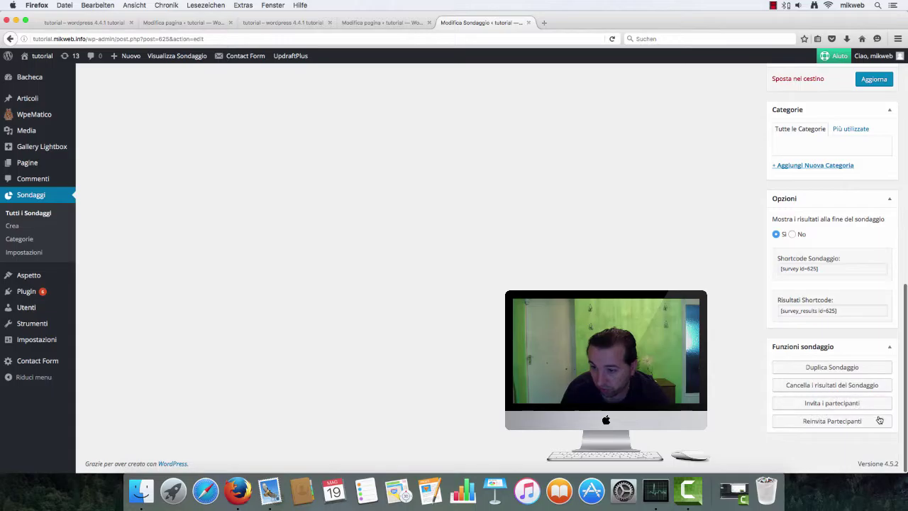
scroll(841, 405, "up", 15)
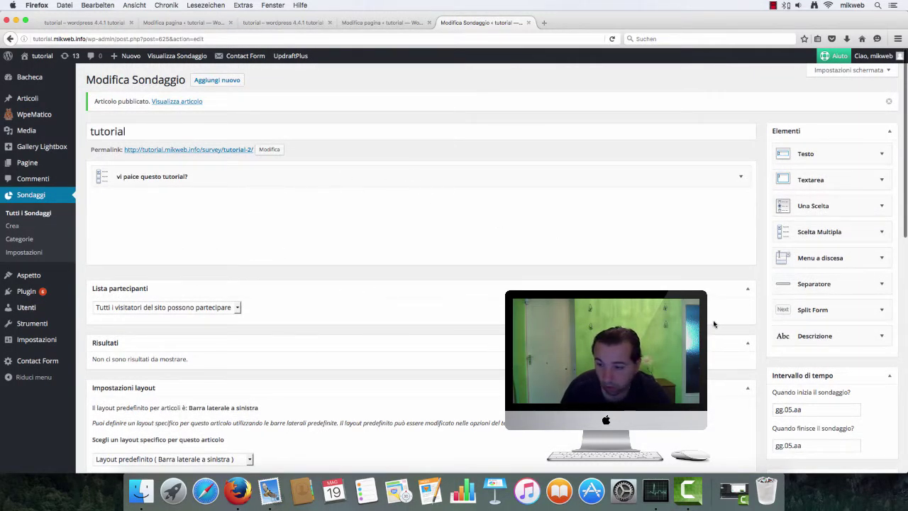
scroll(792, 338, "down", 15)
scroll(792, 339, "up", 5)
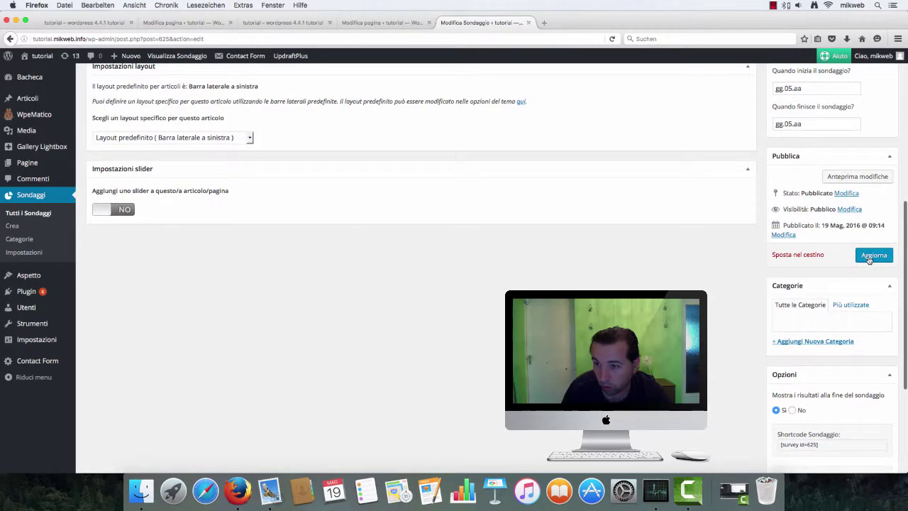
left_click(869, 257)
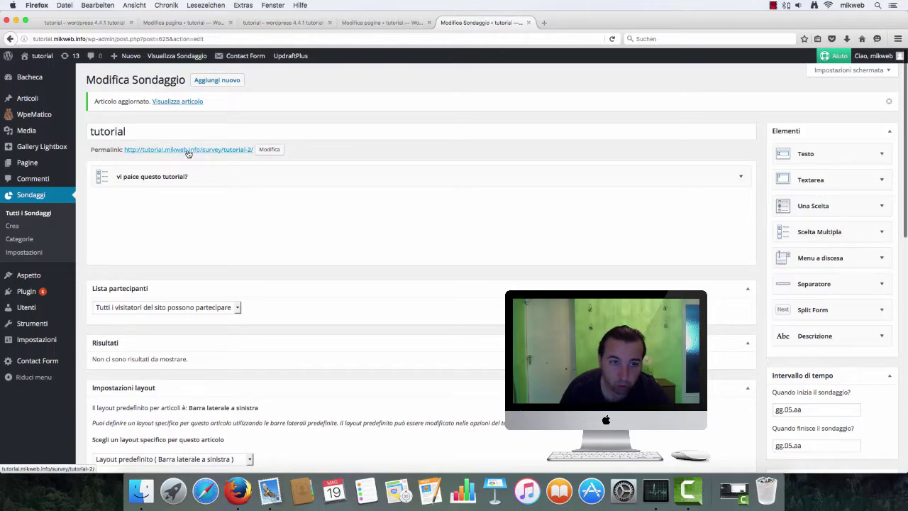
Open the published survey's public page through its permalink and submit a response
left_click(189, 150)
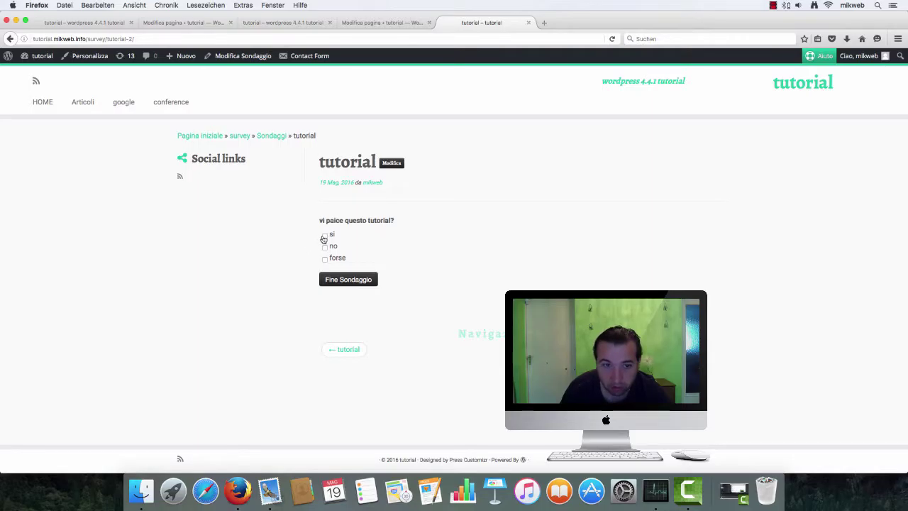
left_click(359, 282)
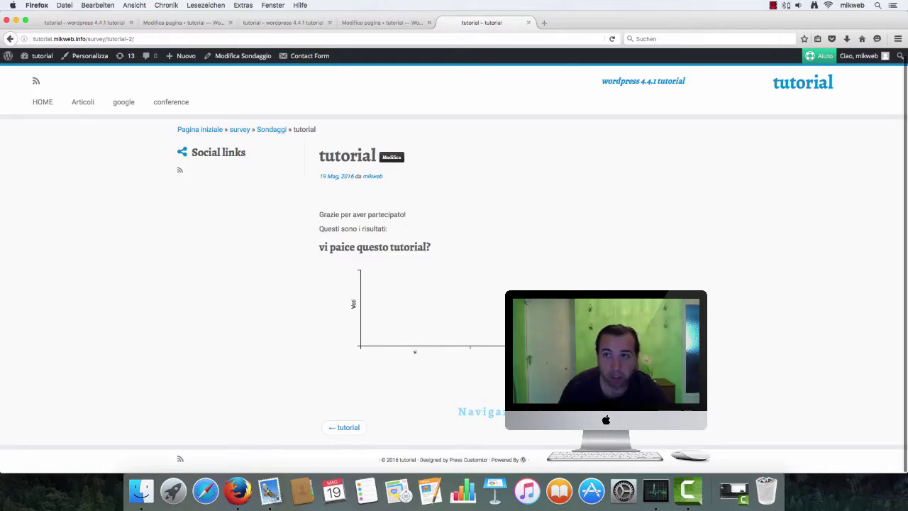
Return to the WordPress dashboard and open the list of all surveys (Sondaggi)
left_click(41, 56)
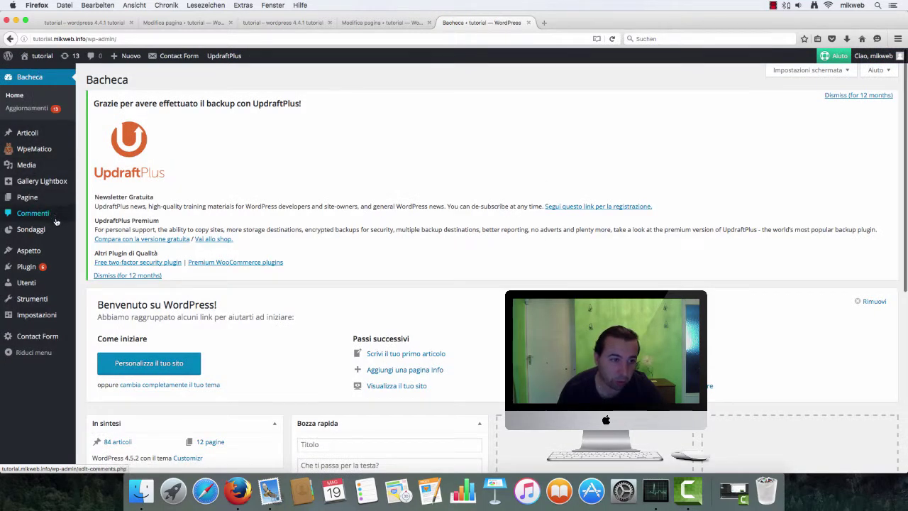
mouse_move(60, 231)
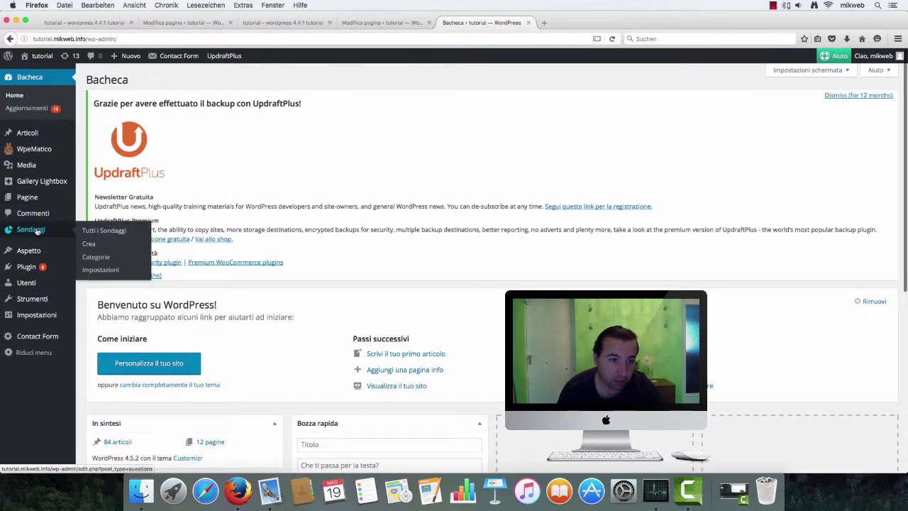
left_click(37, 231)
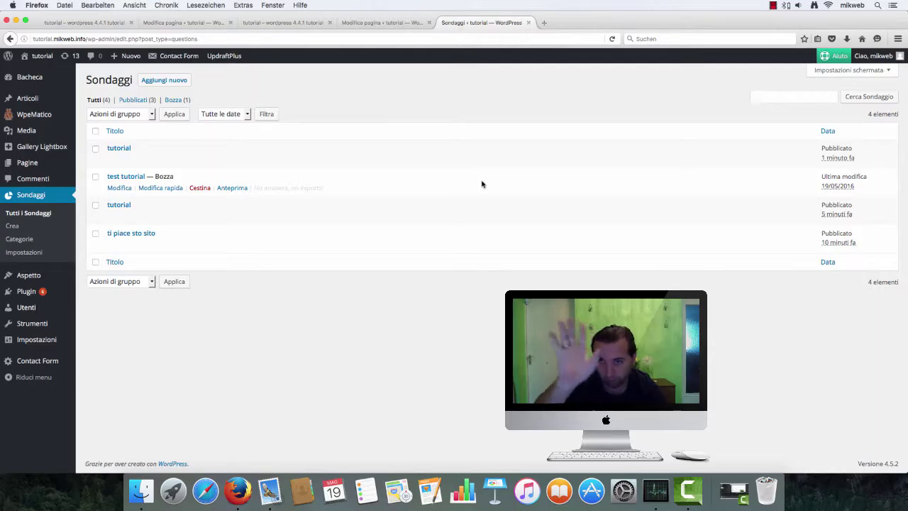
left_click(773, 5)
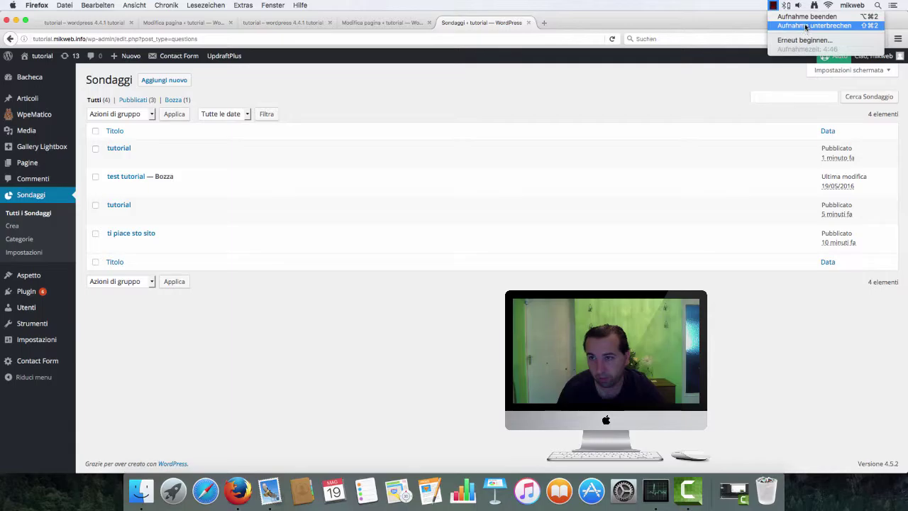